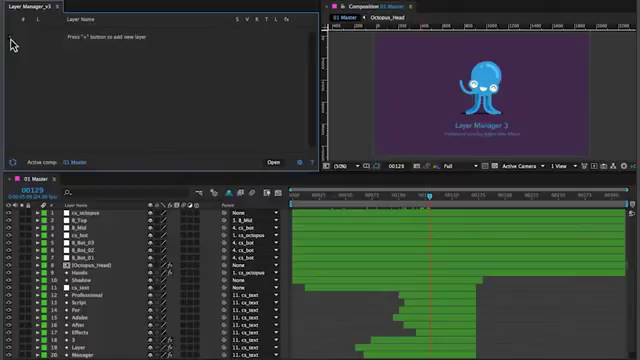
Select all octopus layers from cs_octopus down and link them to the red Layer 1 group.
click(90, 213)
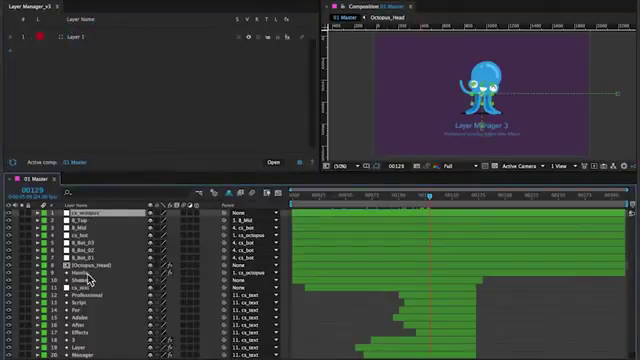
shift+click(88, 287)
click(301, 38)
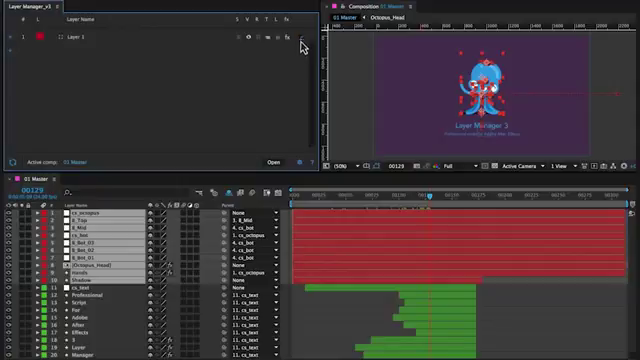
With layers deselected, toggle Layer 1's solo and shy, then turn off its visibility.
click(340, 78)
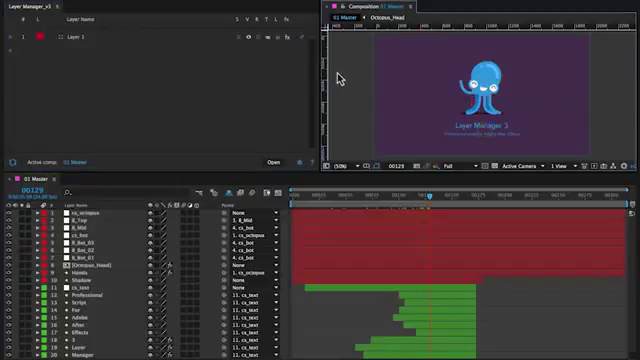
click(241, 40)
click(241, 40)
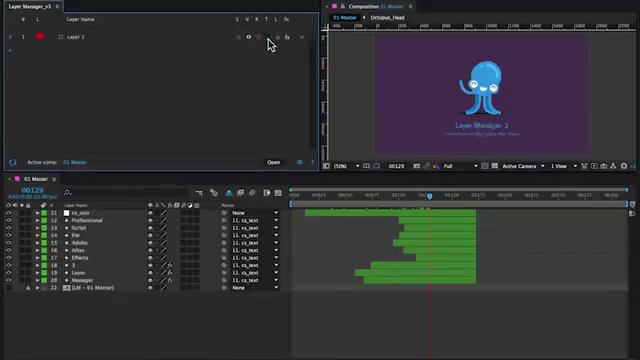
click(269, 42)
click(251, 42)
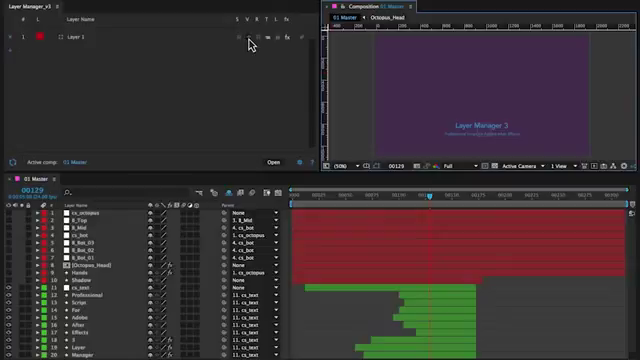